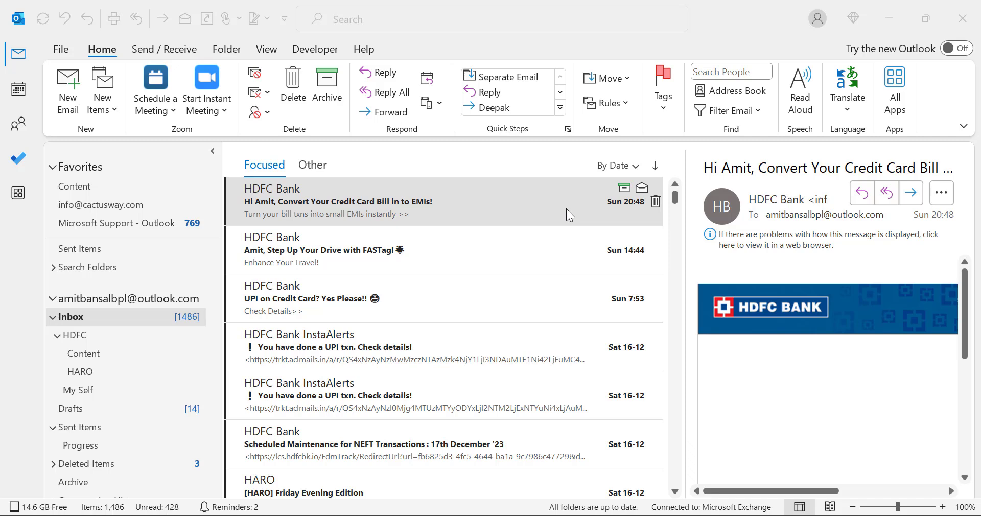
Start a new email and find the tree emoji by searching 'Christmas Tree' in the emoji panel.
left_click(70, 82)
left_click(70, 81)
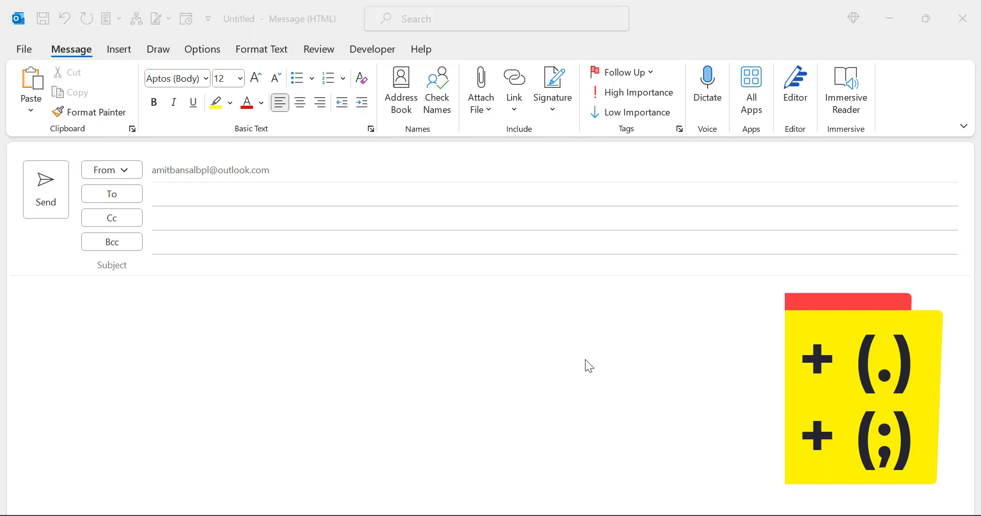
key("super+period")
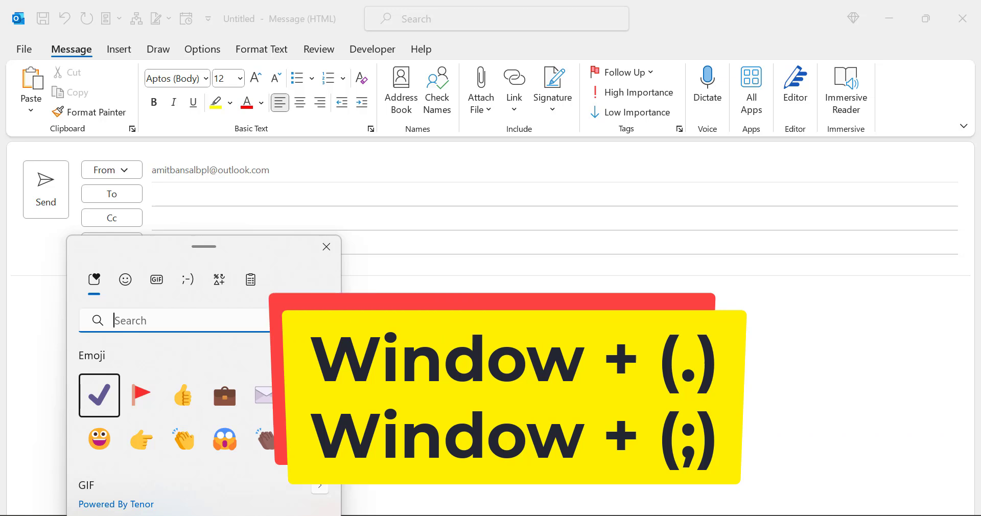
left_click_drag(142, 249, 179, 161)
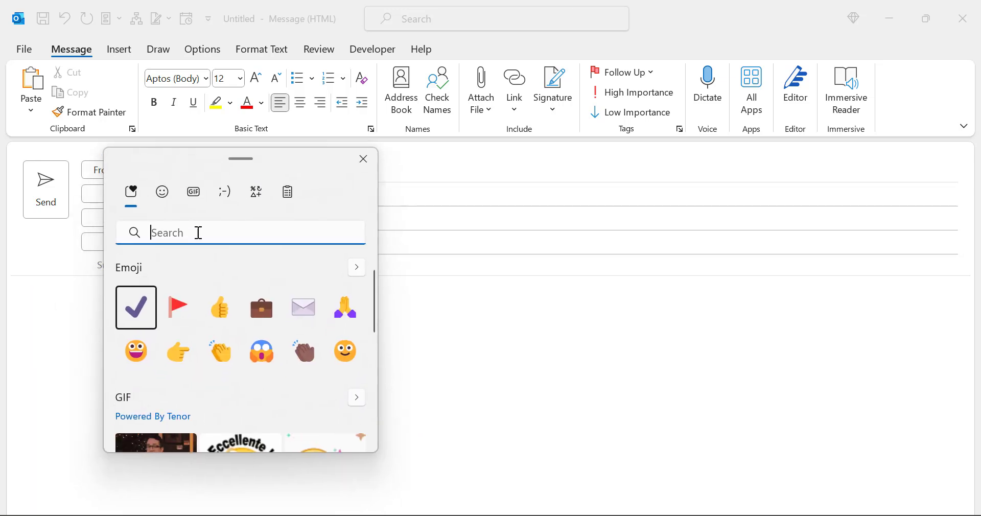
type("Christmas Tree")
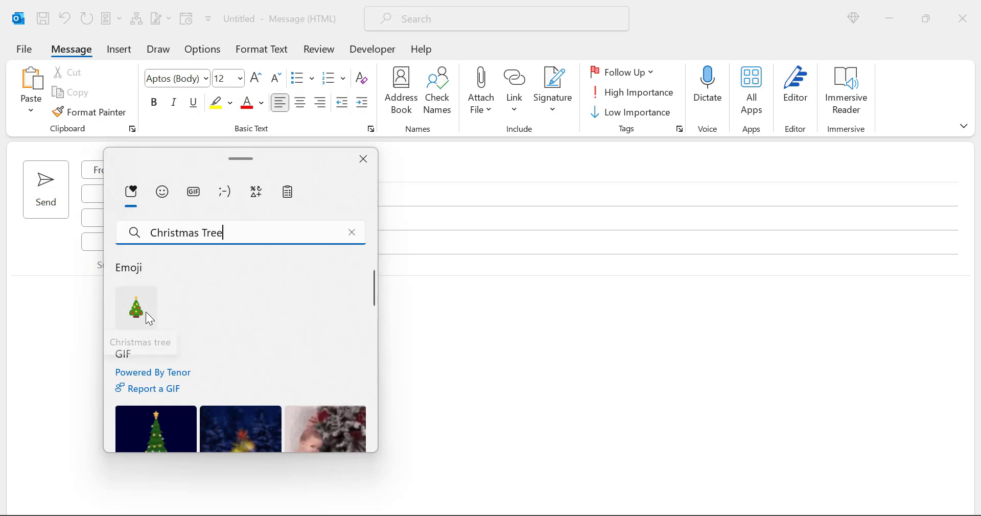
key("Tab")
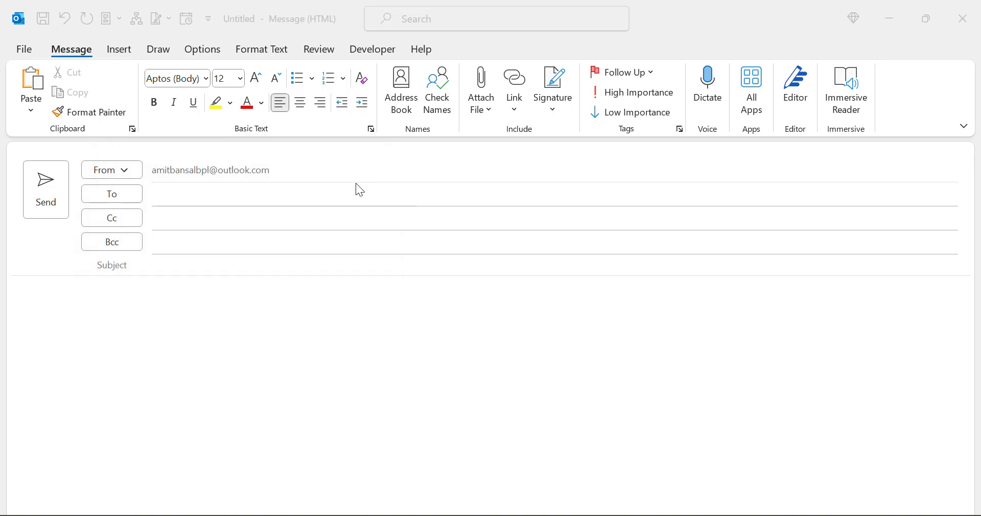
left_click(364, 160)
left_click(174, 329)
Insert the chosen Christmas tree emoji at the start of the message body.
key("super+period")
key("Return")
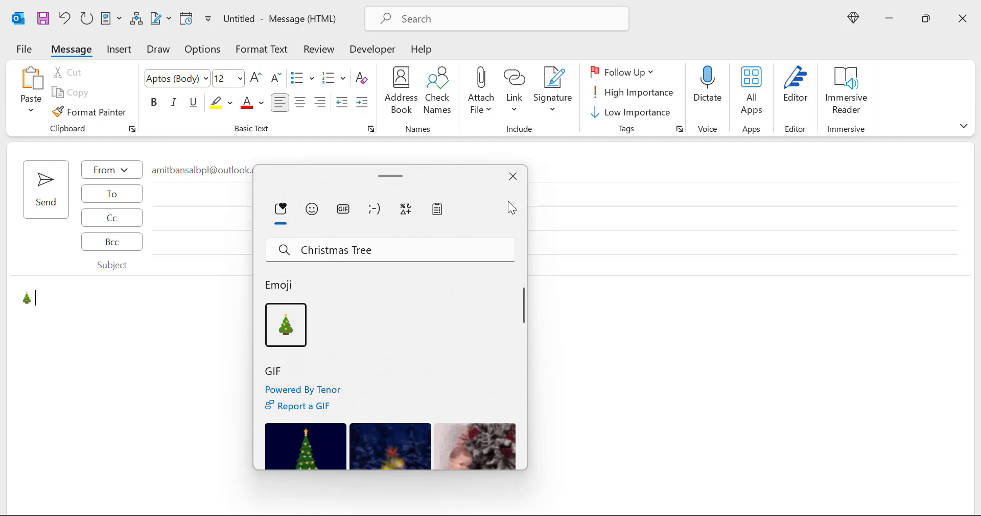
left_click(512, 177)
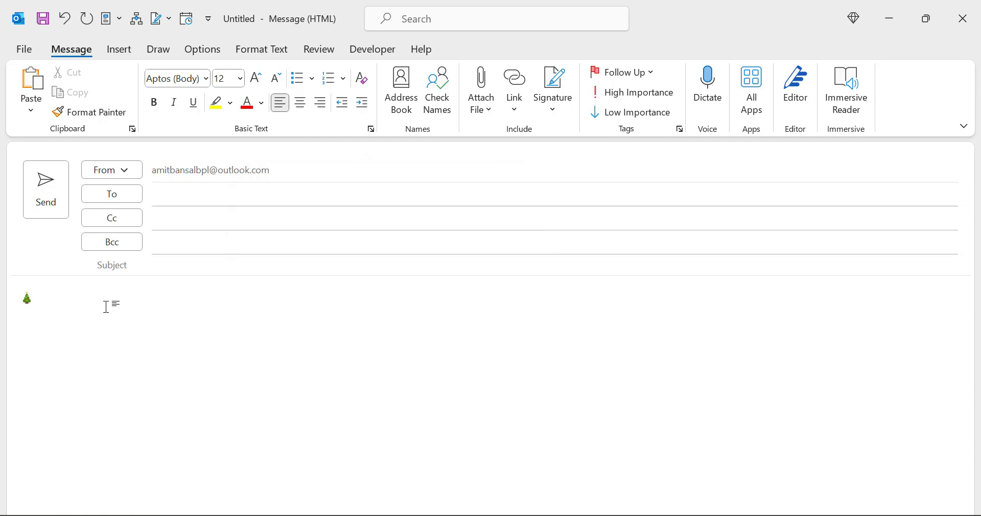
On a new line, type 1F384 and convert it with Alt+X into a second tree emoji.
key("Return")
type("1")
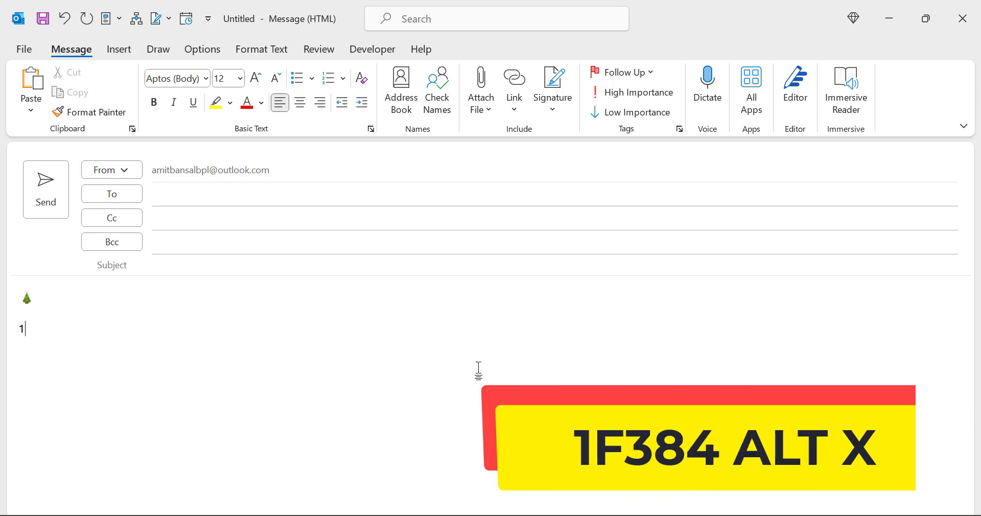
type("F384")
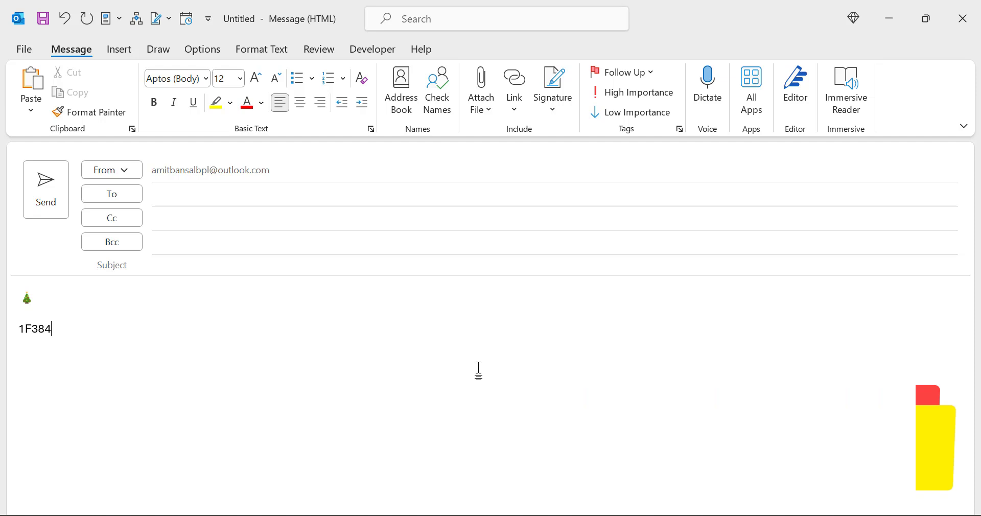
key("alt+x")
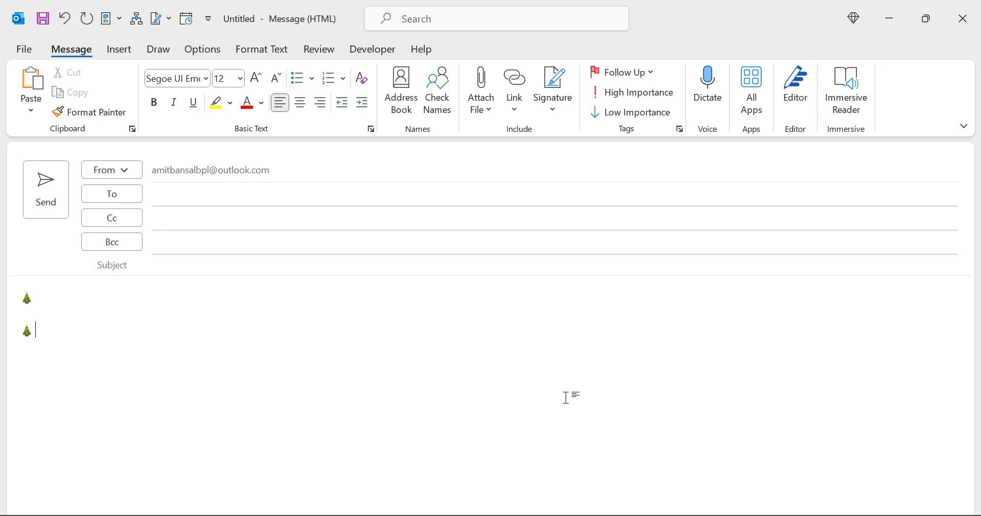
Replace the second tree emoji with one entered as Alt code 127876 on the numeric keypad.
key("Return")
key("BackSpace")
key("BackSpace")
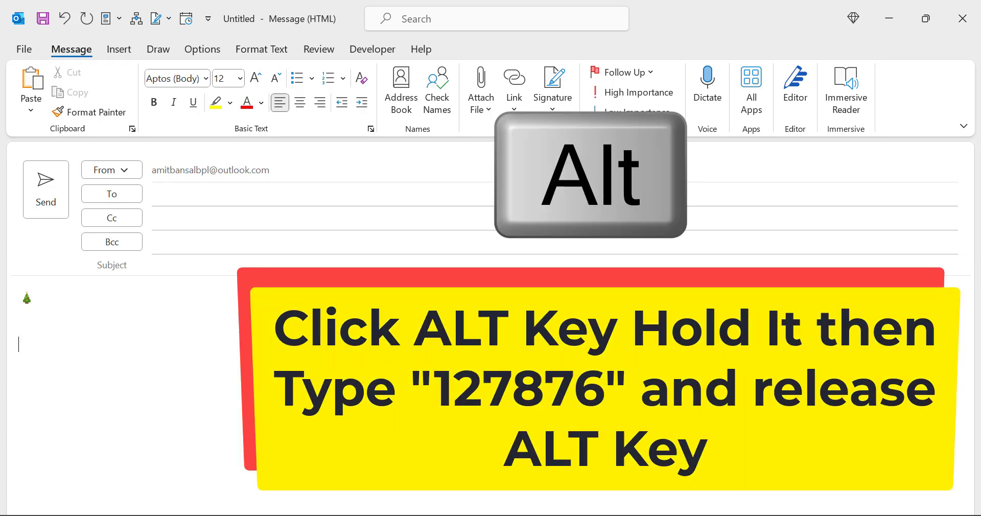
key("alt")
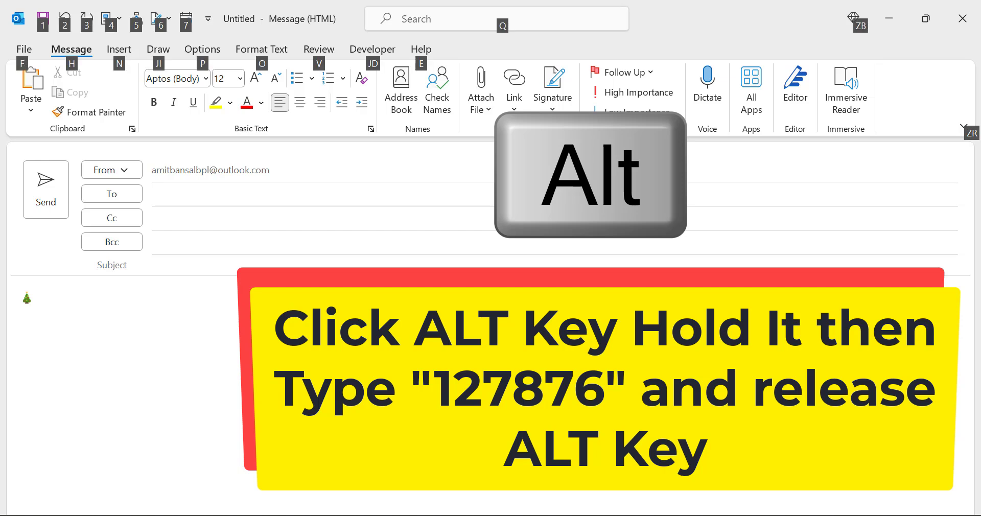
key("alt+KP_1")
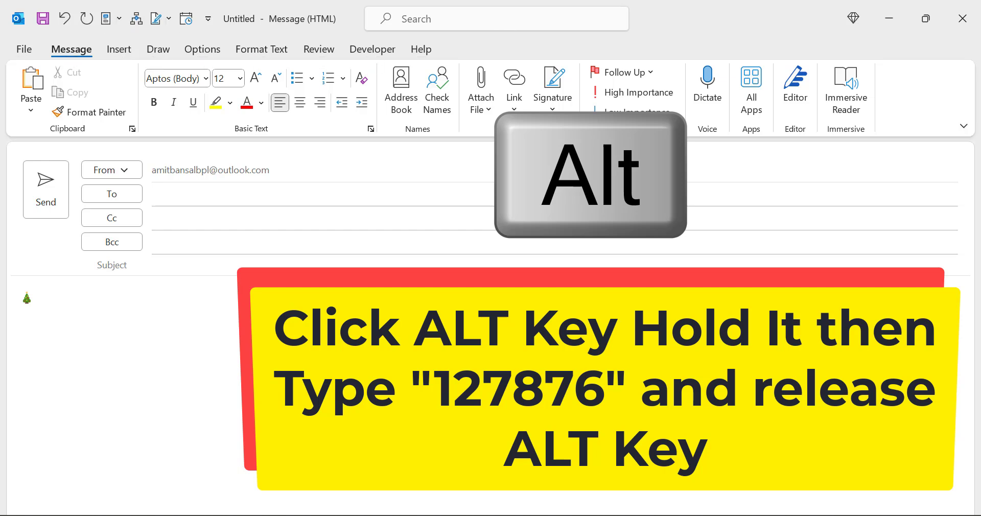
key("alt+KP_2")
key("alt+KP_7")
key("alt+KP_8")
key("alt+KP_7")
key("alt+KP_6")
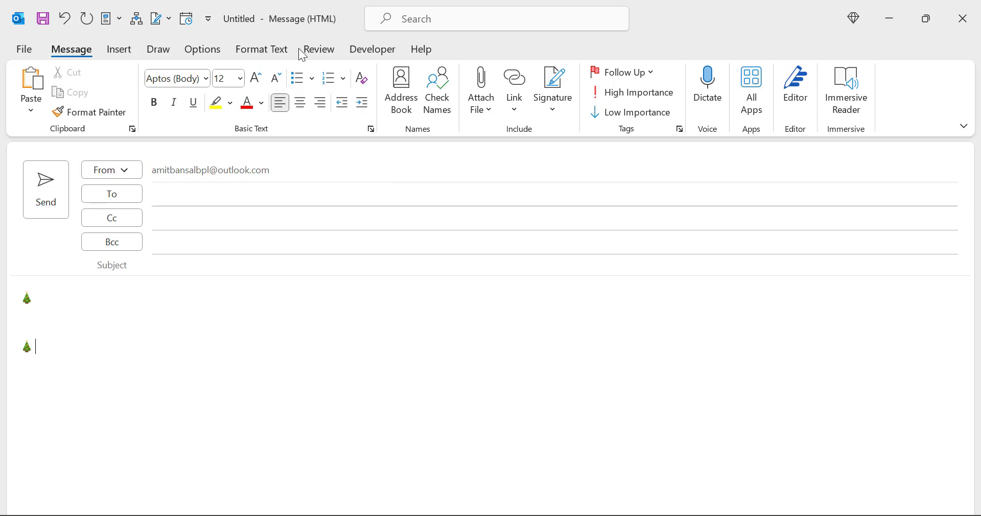
Start a new line below the trees and briefly open the Stock Images library from the Insert tab.
left_click(164, 358)
key("Return")
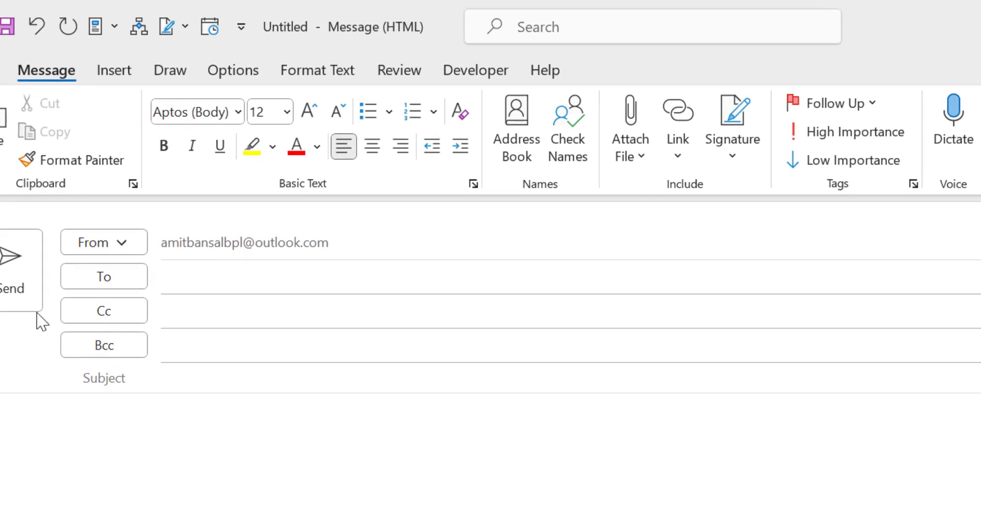
left_click(115, 71)
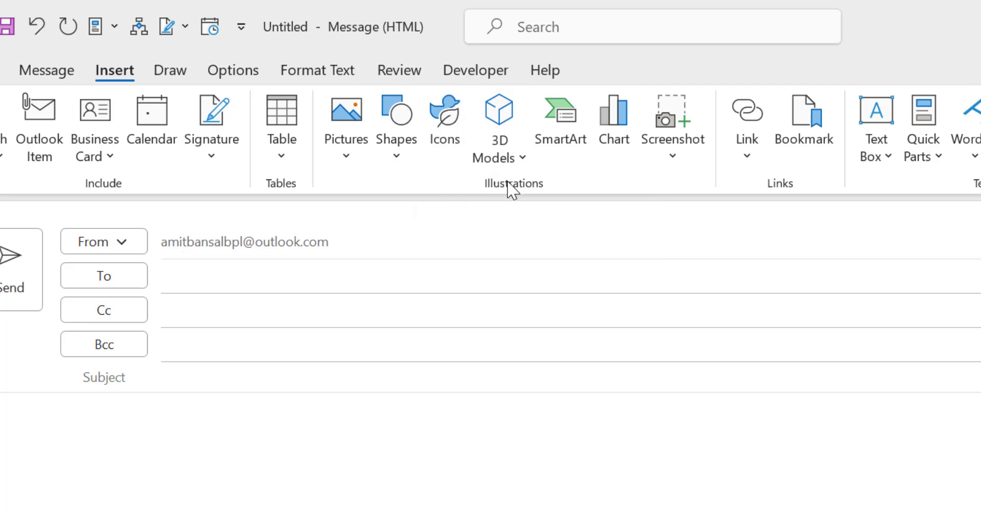
left_click(446, 143)
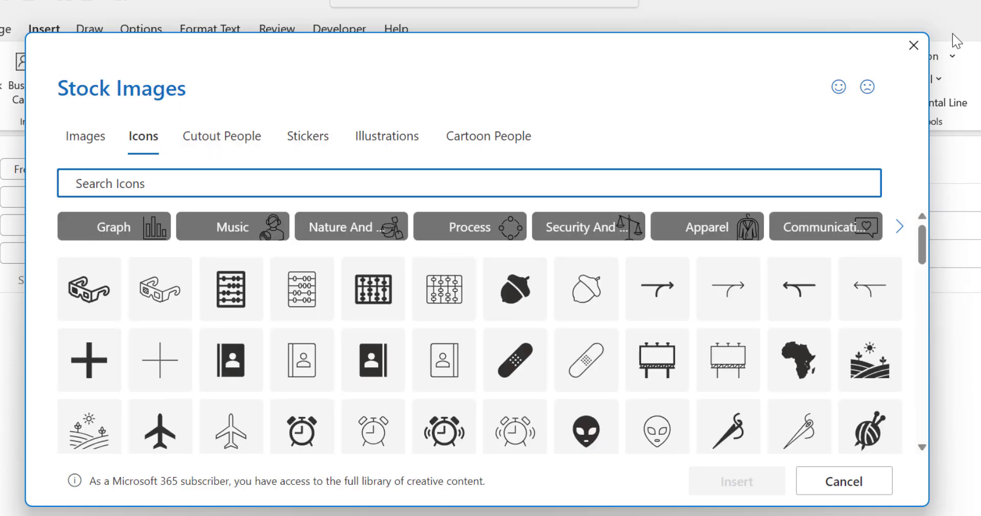
left_click(914, 45)
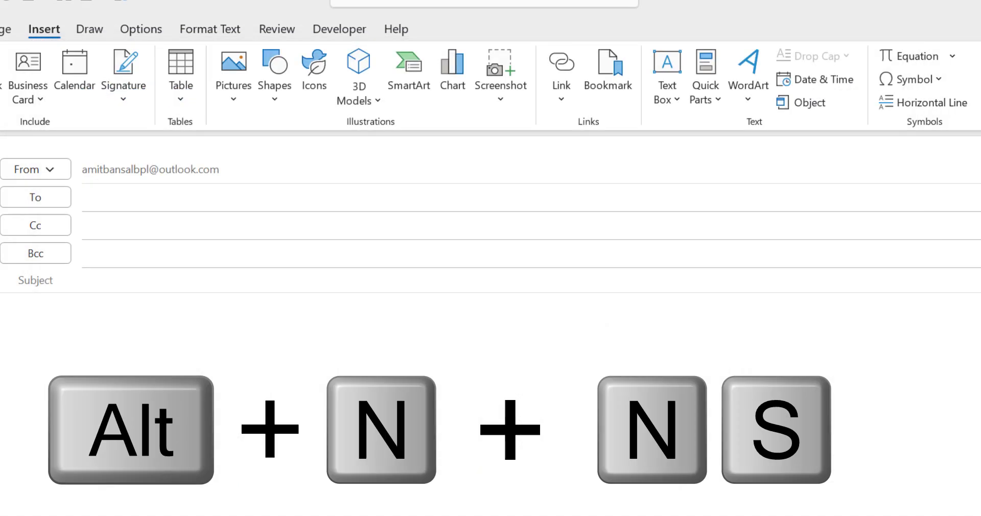
Search the stock icons for 'Christmas Tree' and insert the black tree icon.
key("alt")
key("n")
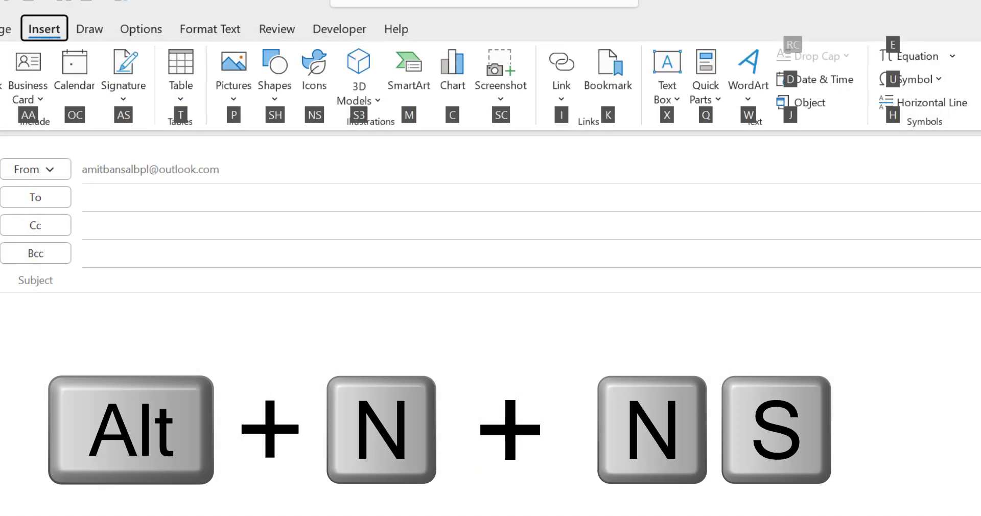
key("n")
key("s")
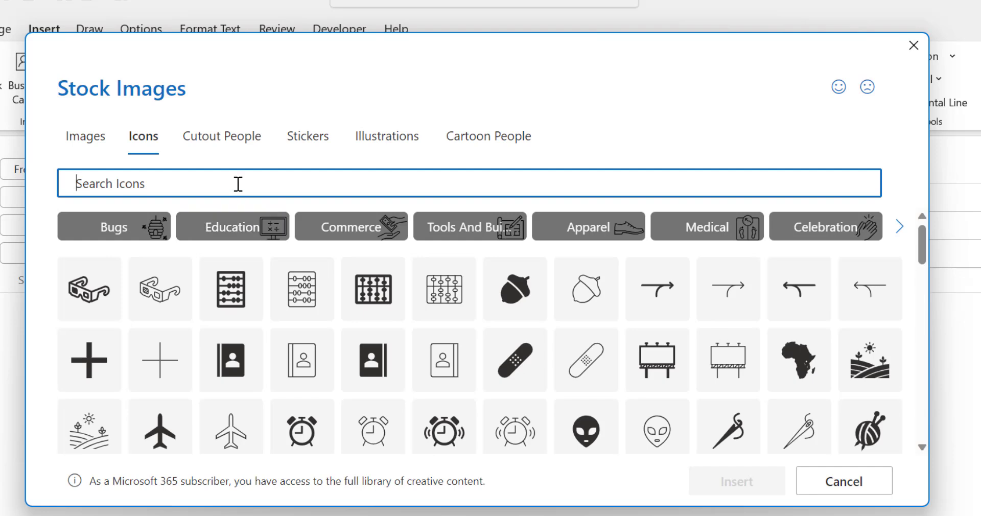
type("Christmas Tree")
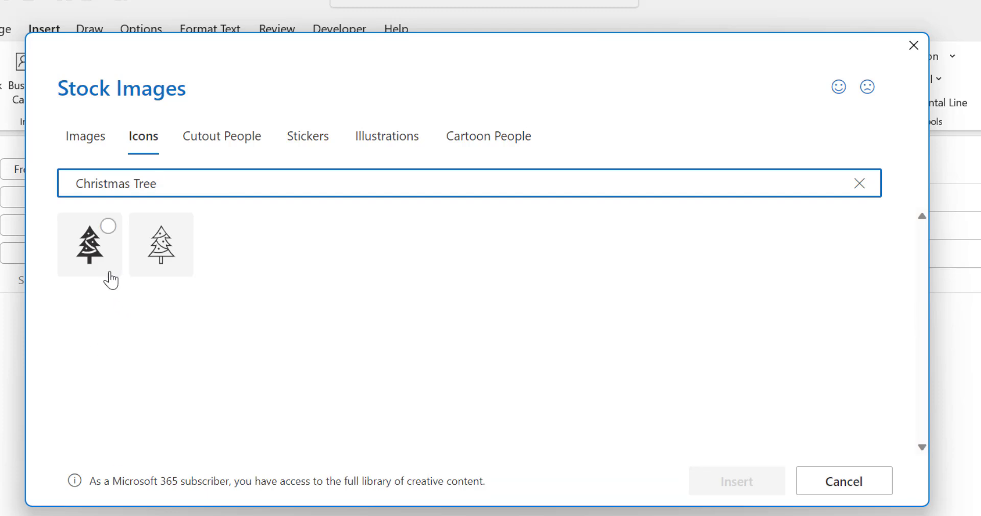
left_click(99, 262)
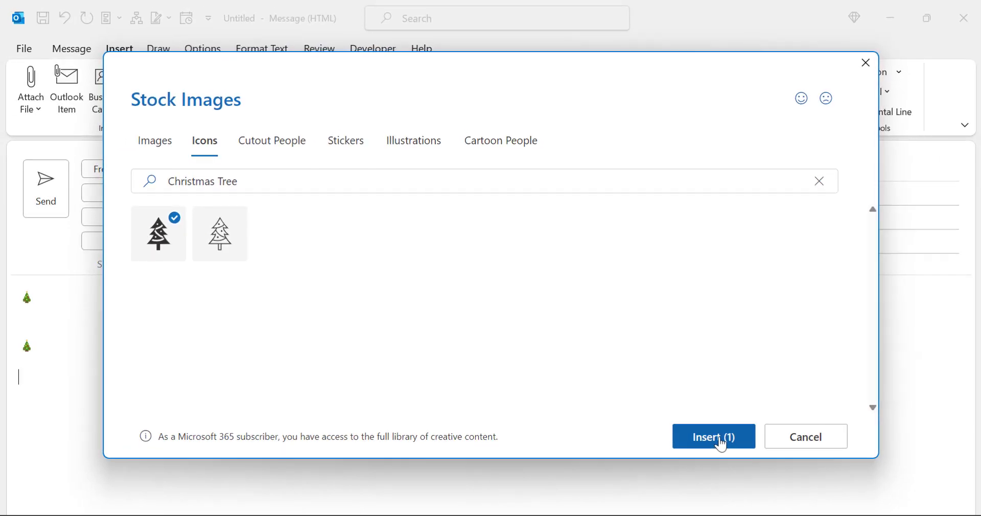
left_click(720, 441)
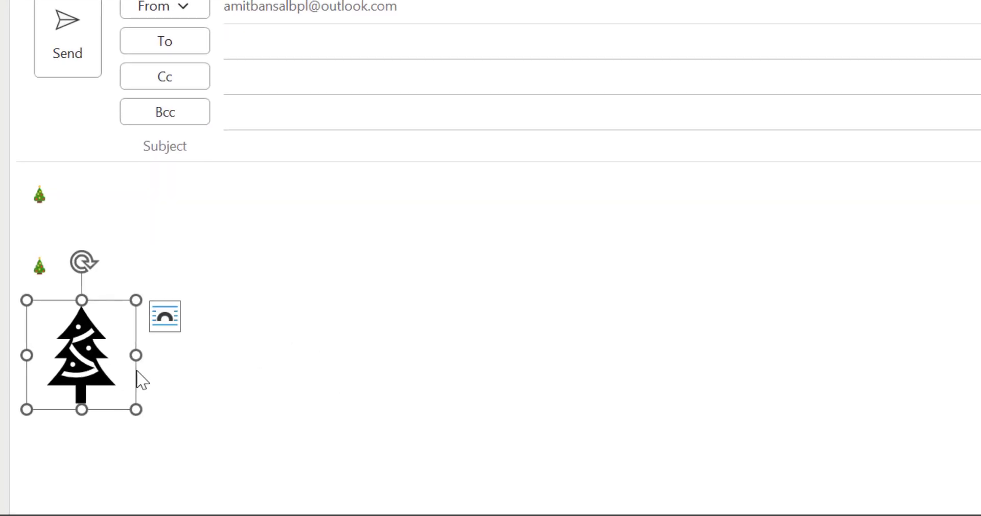
Select the inserted black tree icon for resizing, then undo the last edit.
left_click(324, 359)
left_click(90, 340)
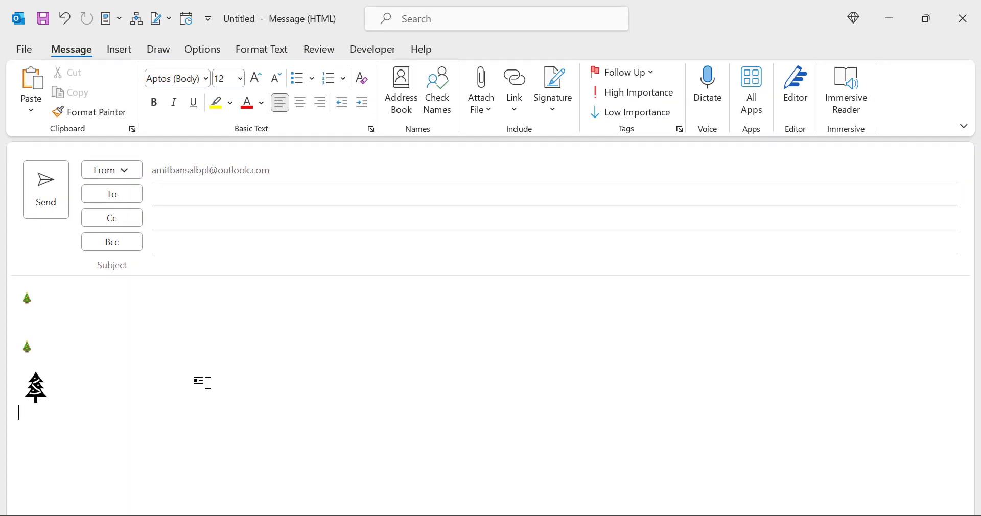
key("ctrl+z")
Open Online Pictures through Insert > Pictures, then close it again.
left_click(123, 50)
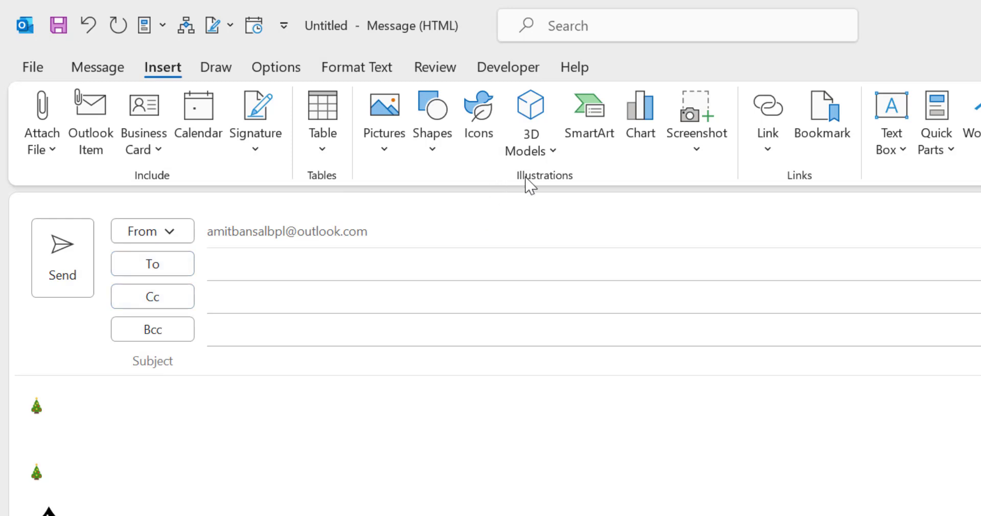
left_click(389, 153)
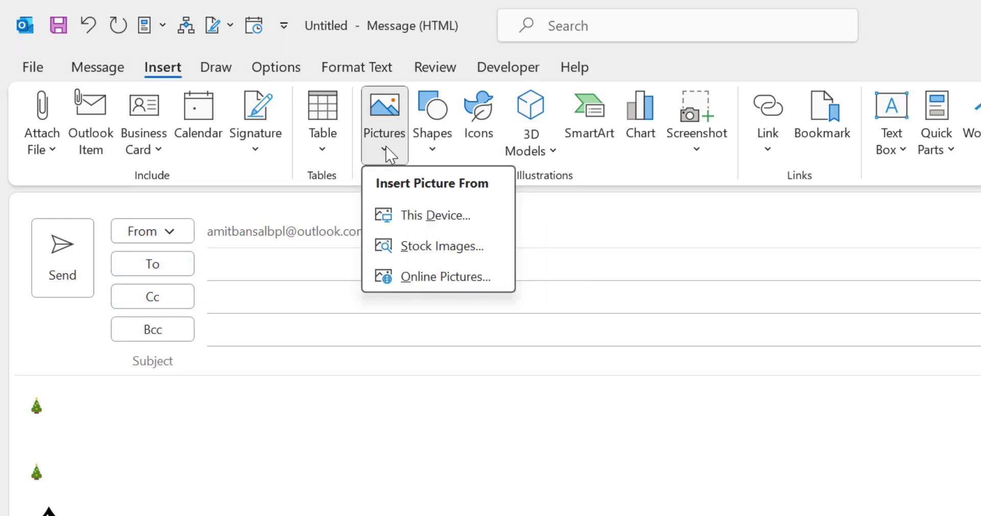
left_click(422, 283)
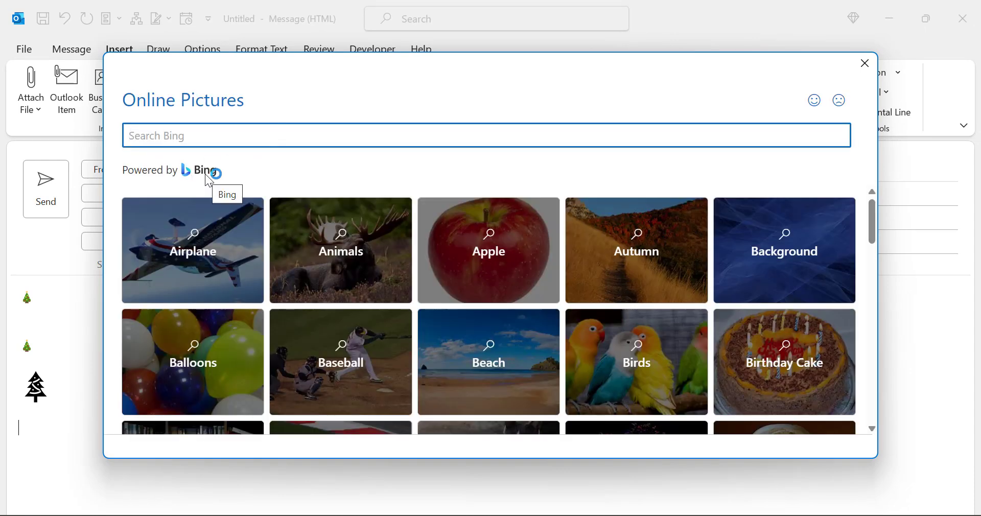
left_click(865, 64)
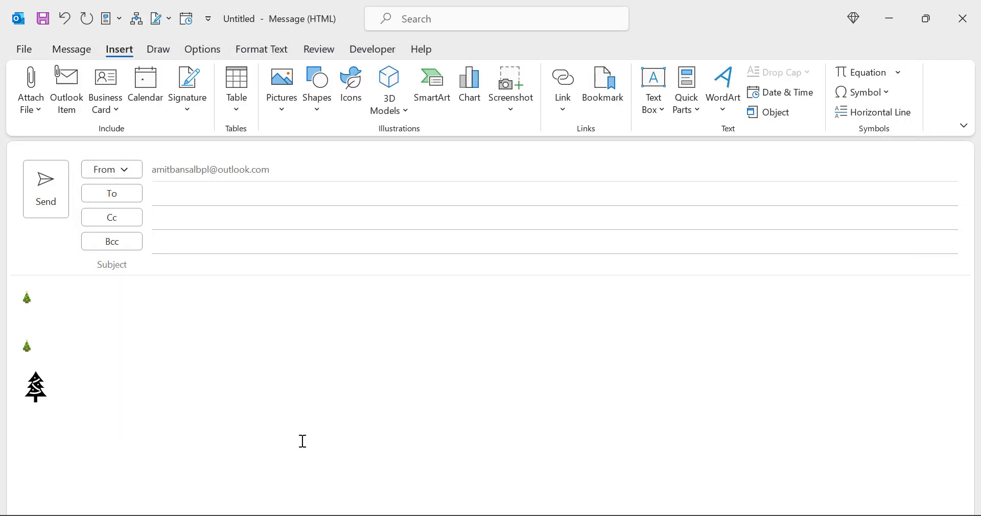
Search Online Pictures for 'Christmas Tree' and insert the sparkler tree photo.
key("alt")
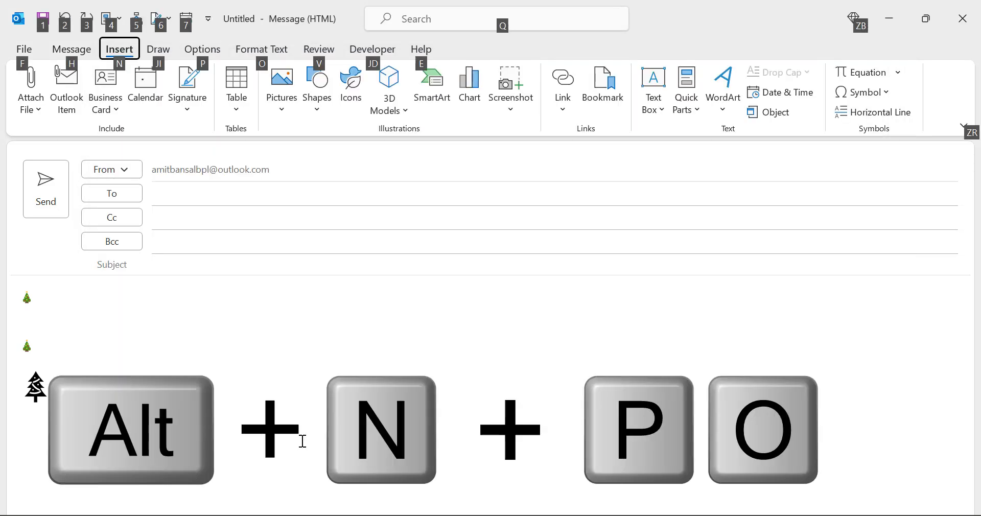
key("p")
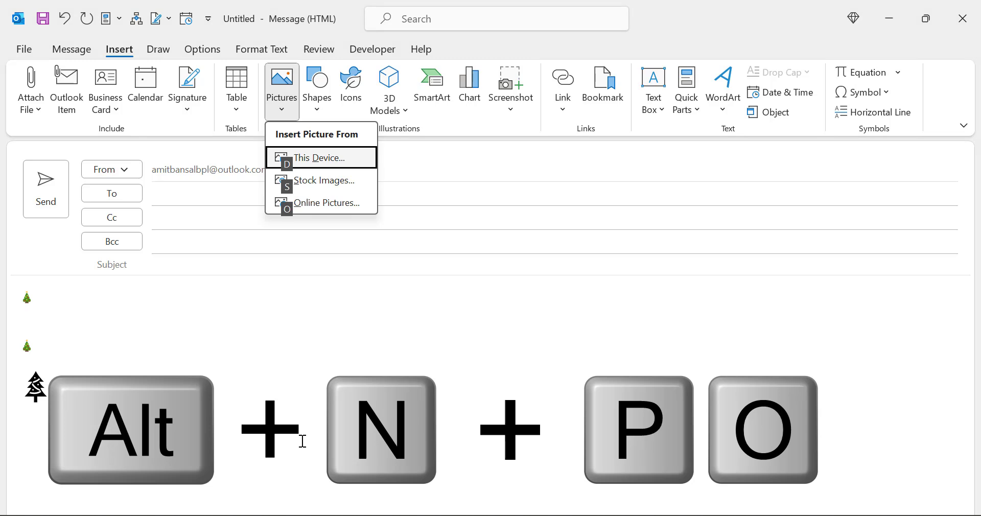
key("o")
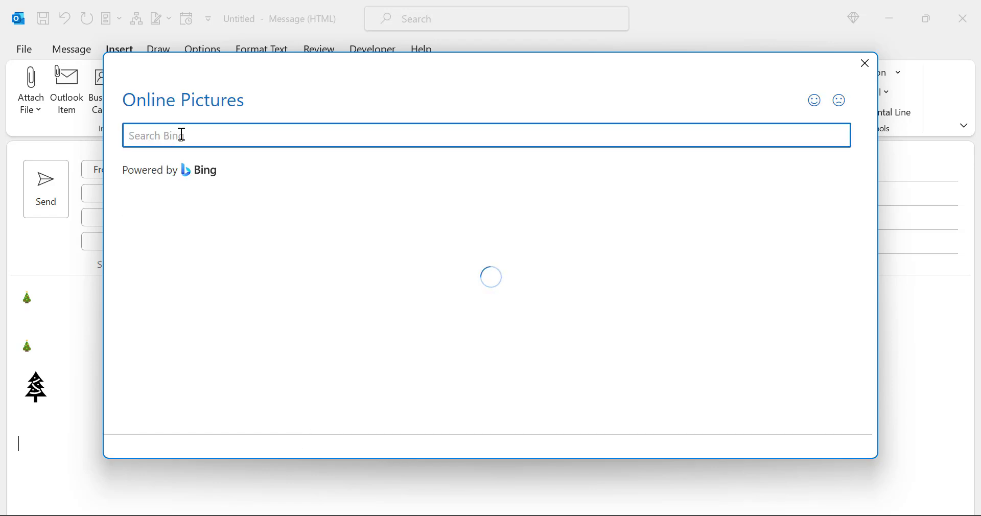
type("Christmas Tree")
key("Return")
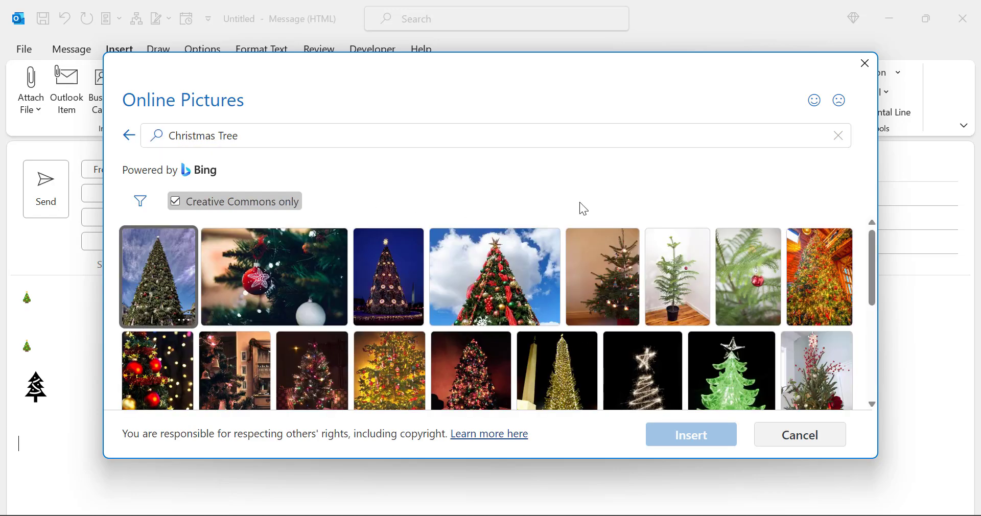
scroll(511, 280, "down", 5)
scroll(495, 305, "up", 5)
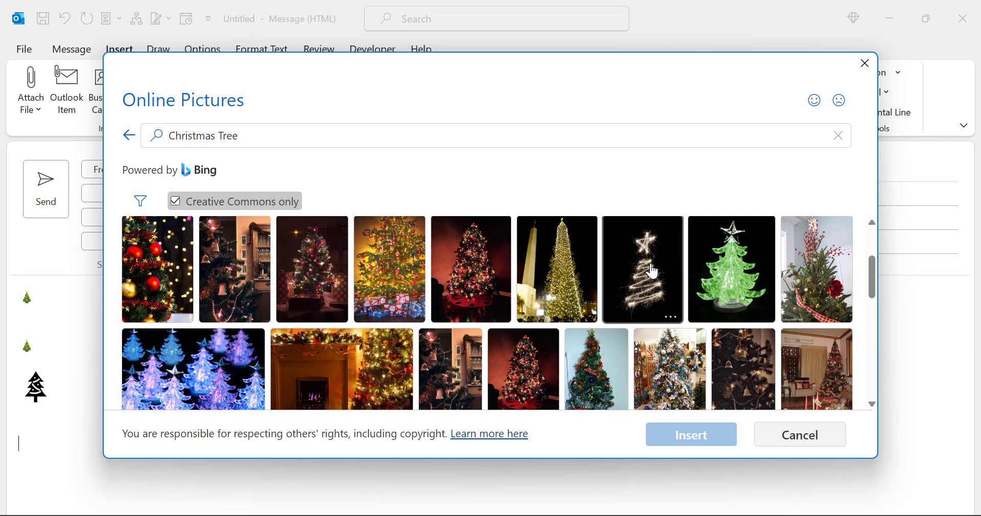
left_click(652, 272)
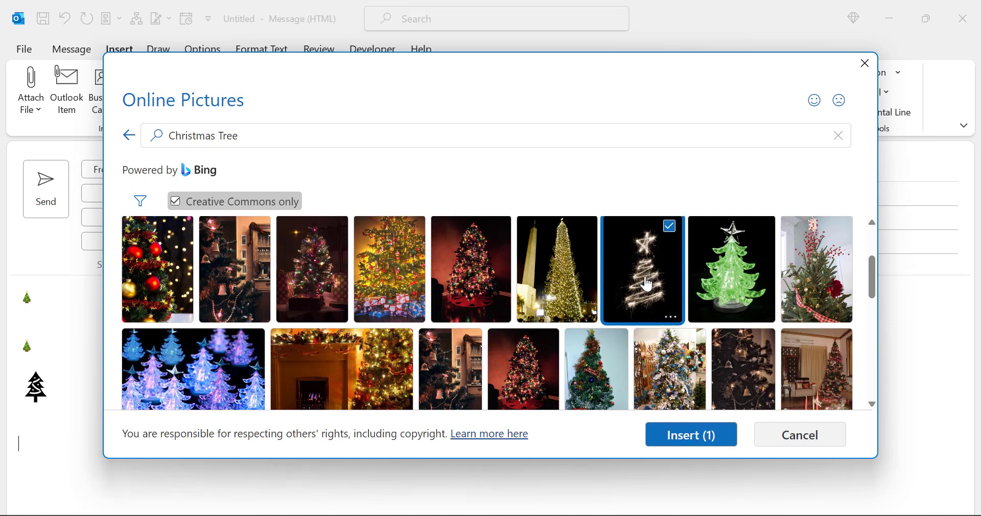
left_click(679, 438)
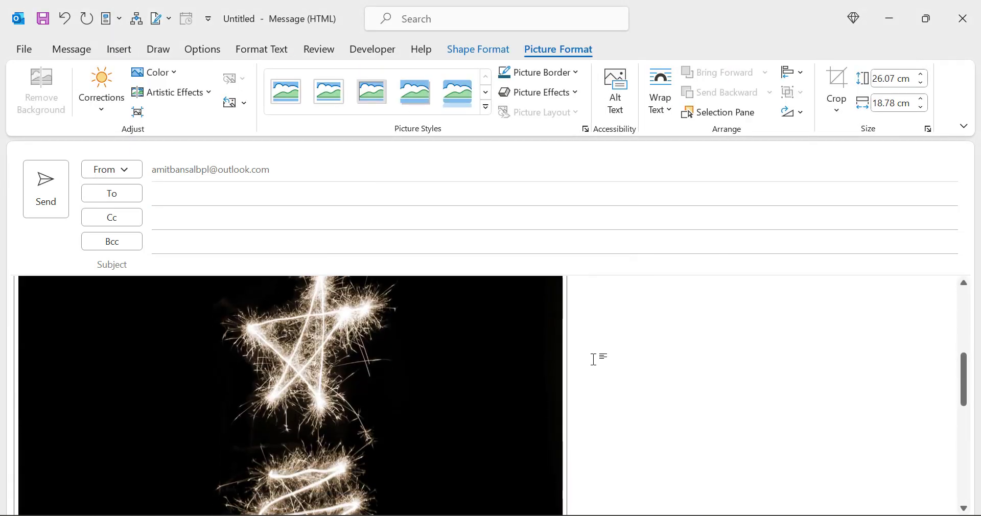
Drag the sparkler photo's corner handle to shrink it to 17.25 × 7.25 cm.
scroll(594, 359, "down", 5)
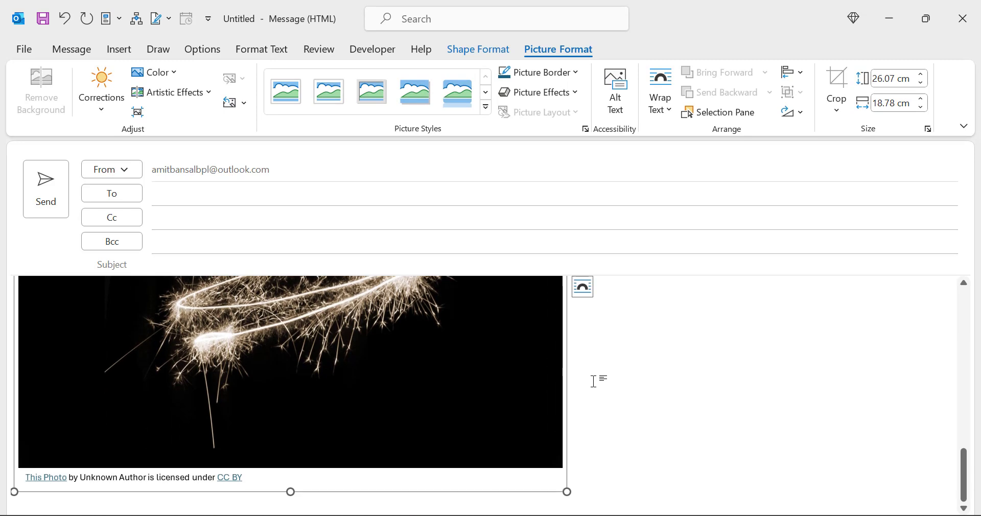
scroll(593, 427, "up", 10)
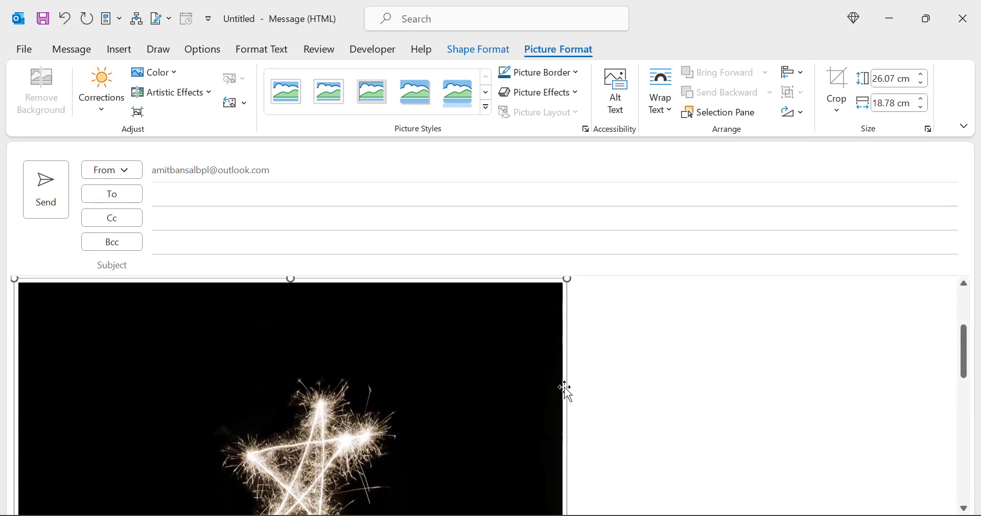
scroll(564, 382, "up", 2)
left_click_drag(566, 355, 231, 443)
scroll(180, 434, "down", 4)
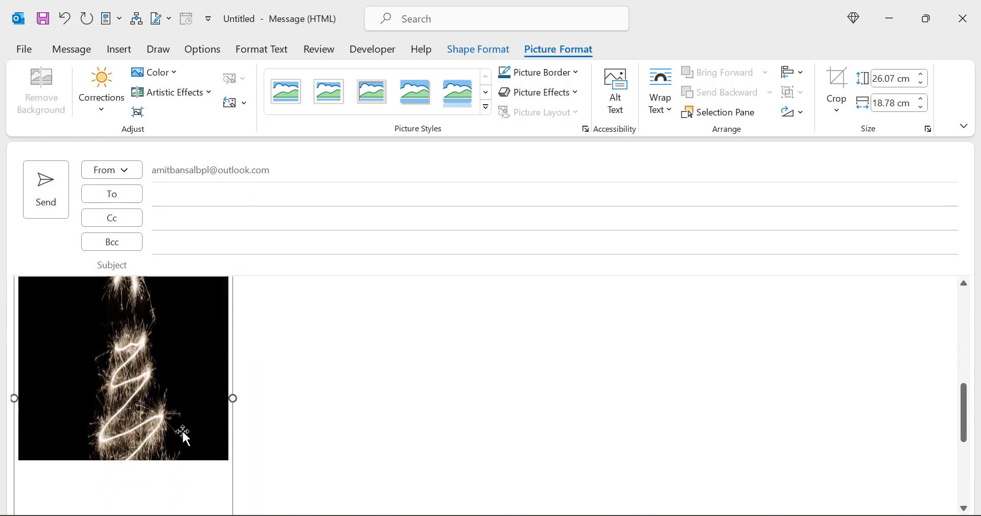
scroll(153, 444, "down", 3)
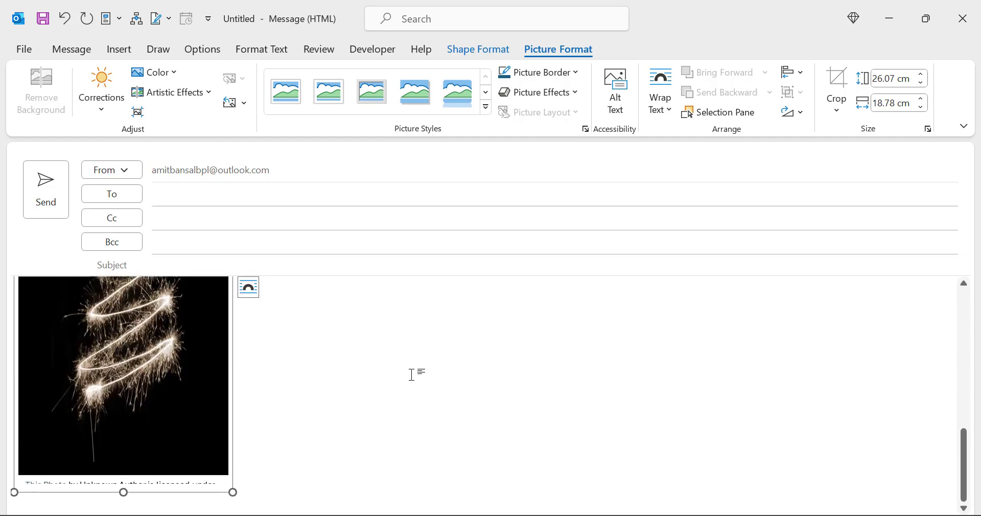
scroll(412, 374, "up", 5)
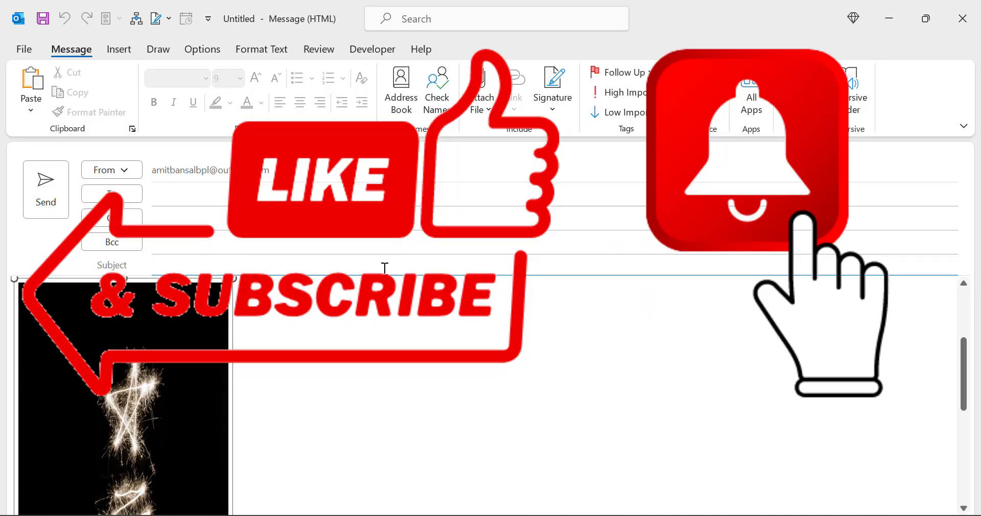
left_click(385, 268)
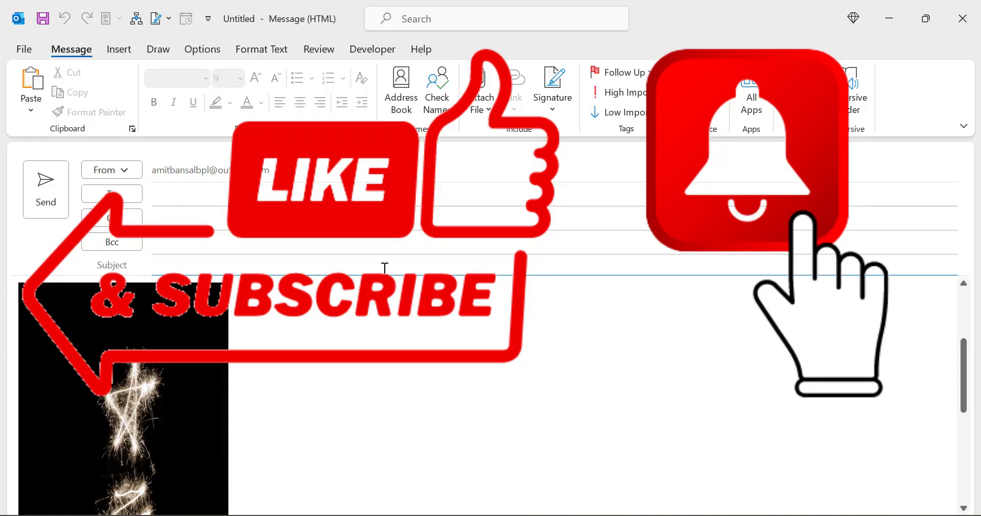